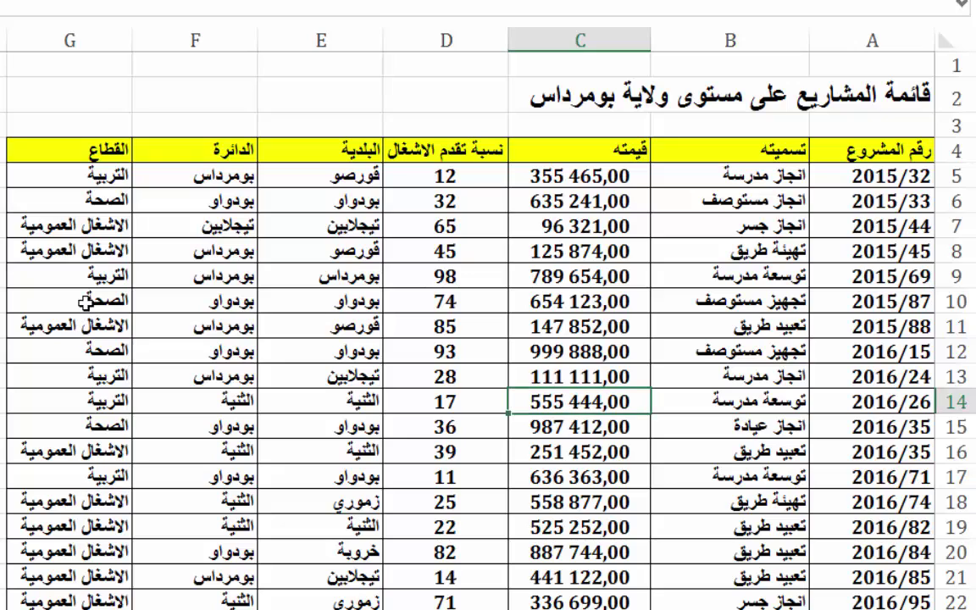
Select cell H10 beside the projects table and show the INSERTION ribbon features
left_click(85, 301)
left_click(4, 301)
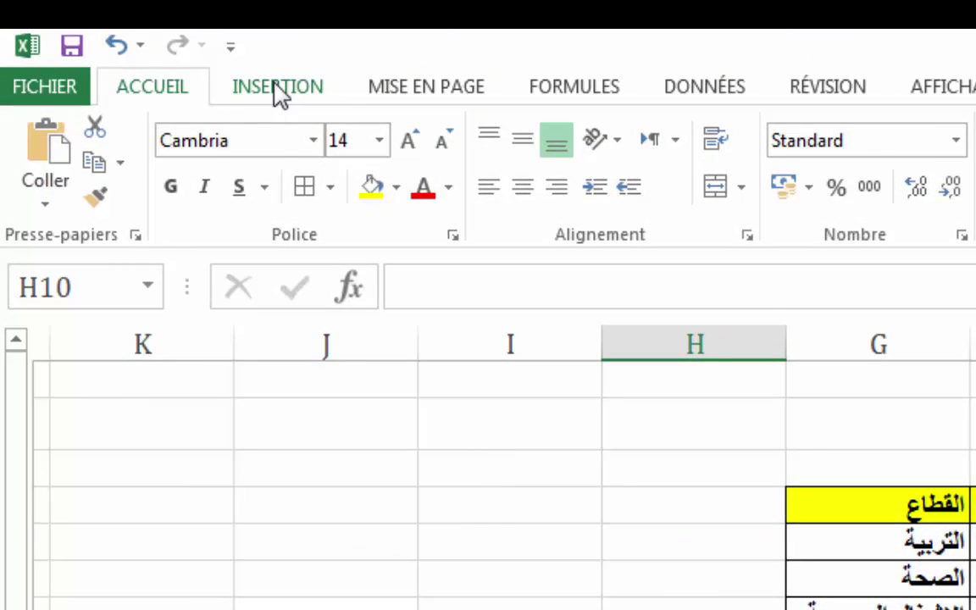
left_click(280, 92)
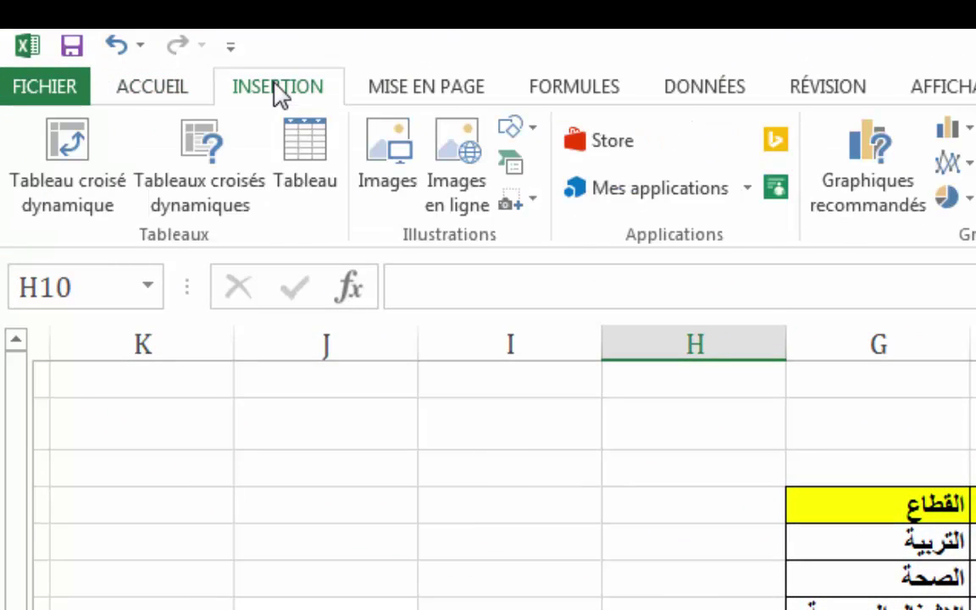
Create a pivot table from range Feuil2!$A$4:$G$38 on a new worksheet
left_click(66, 156)
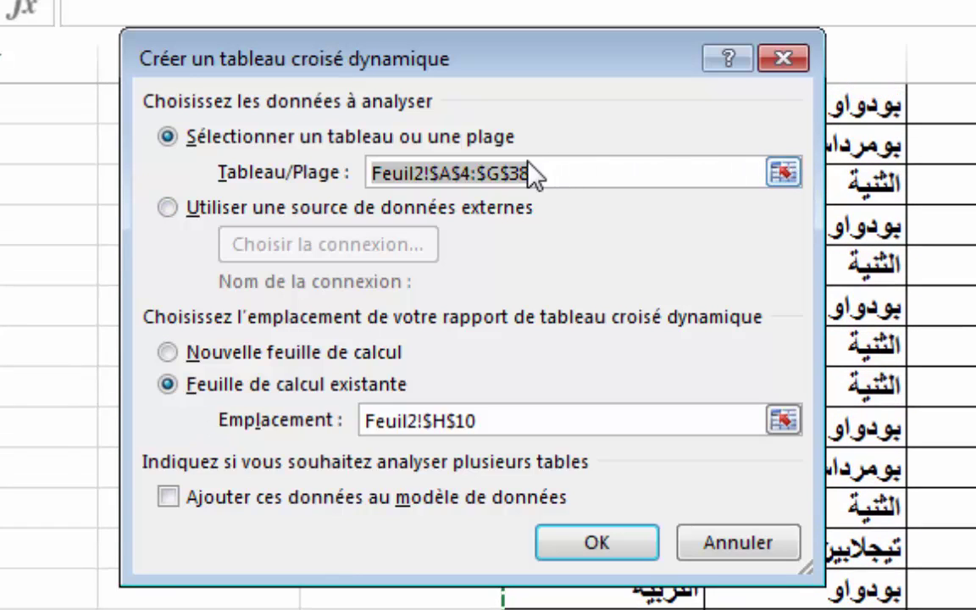
left_click(183, 350)
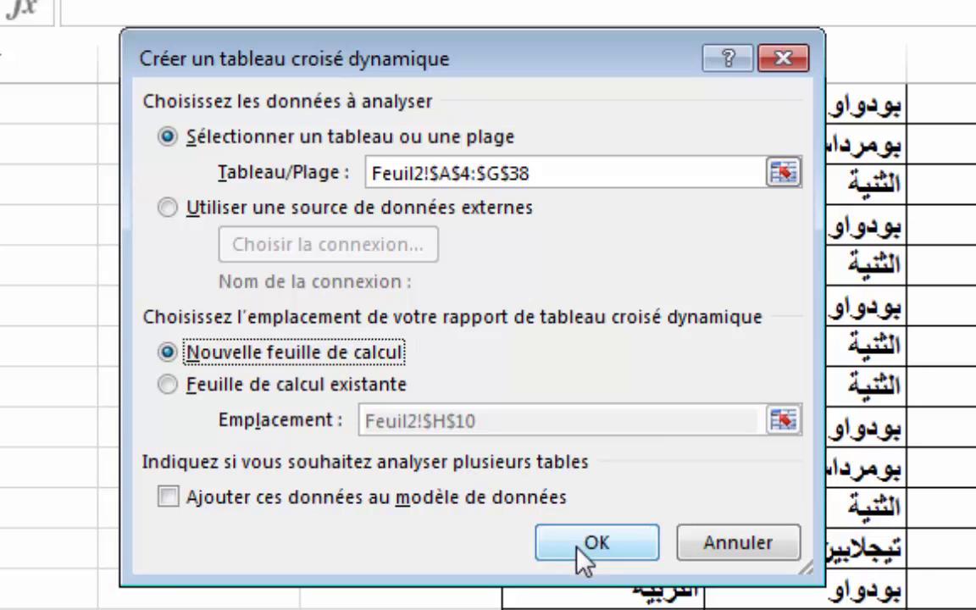
left_click(603, 543)
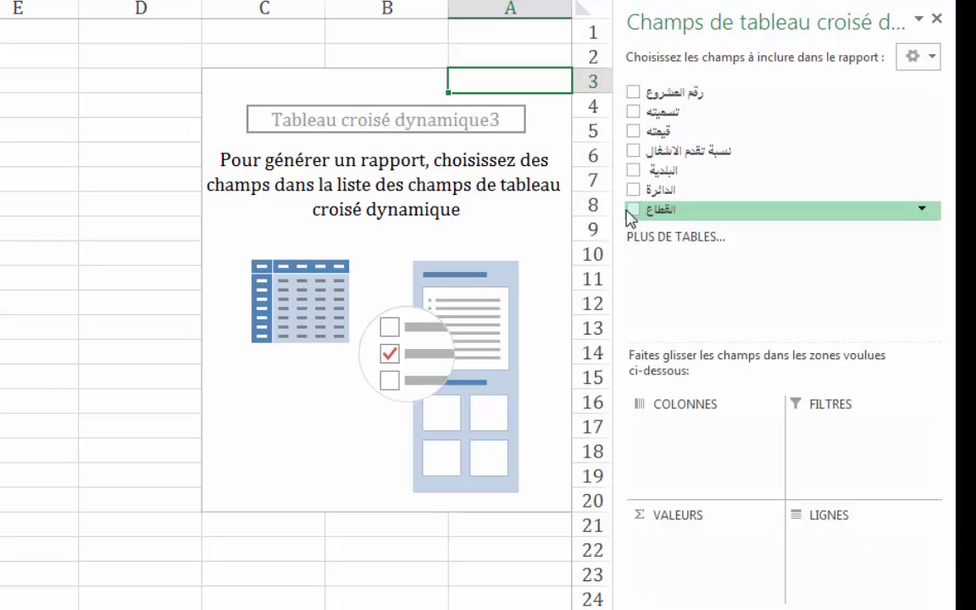
Sum قيمته per الدائرة row, then take الدائرة back out of the rows
mouse_move(637, 197)
left_mouse_down()
mouse_move(750, 325)
mouse_move(838, 559)
left_mouse_up()
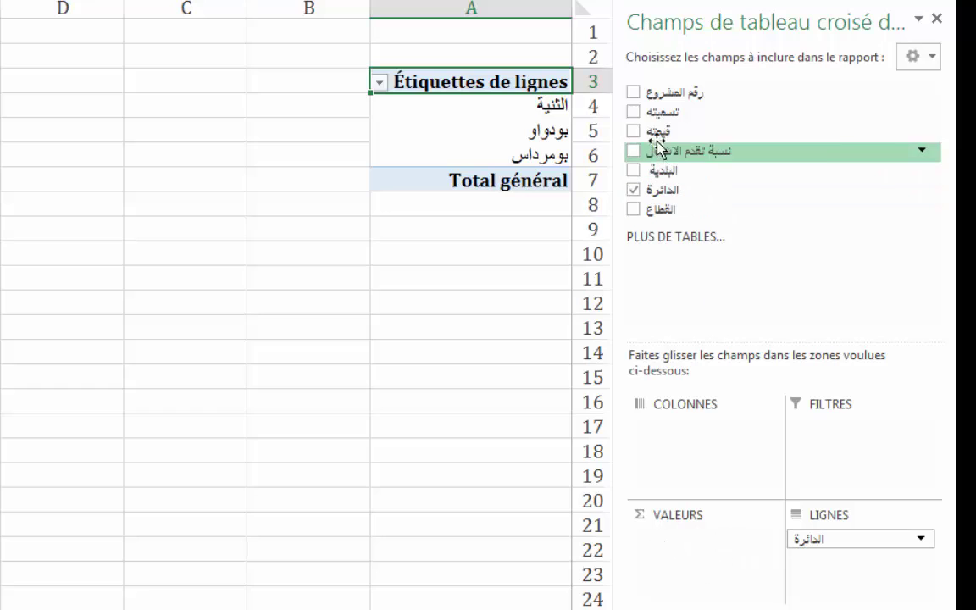
mouse_move(657, 133)
left_mouse_down()
mouse_move(658, 504)
mouse_move(682, 555)
left_mouse_up()
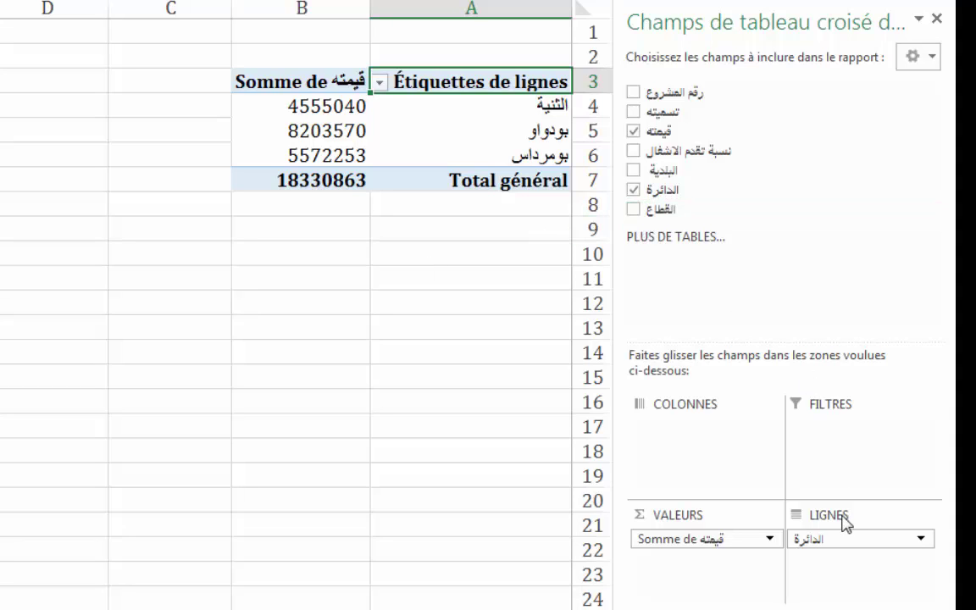
left_click_drag(836, 536, 678, 140)
Put the four القطاع sectors in the rows, leaving no قيمته sum in the values
left_click_drag(674, 543, 678, 136)
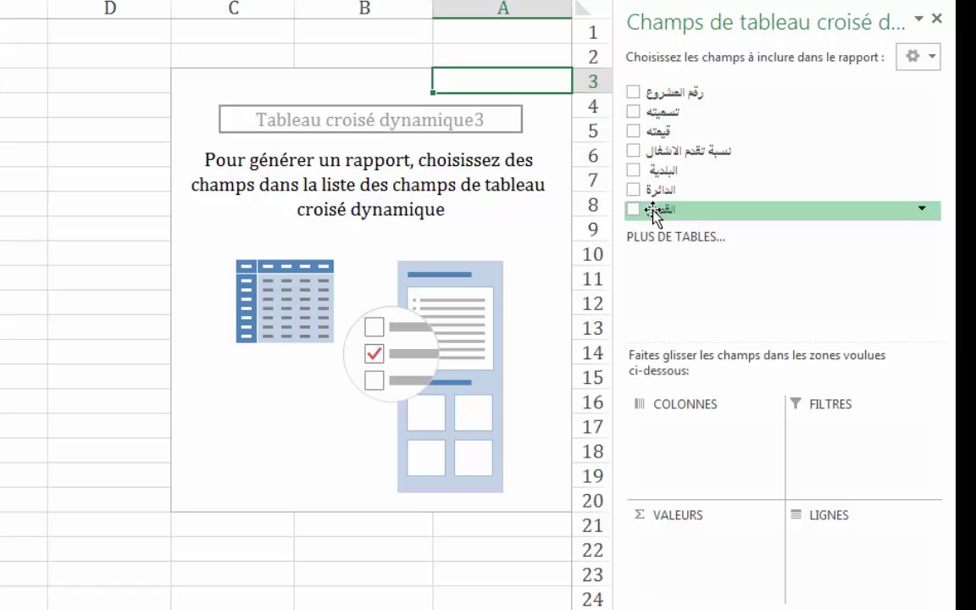
left_click_drag(653, 210, 816, 549)
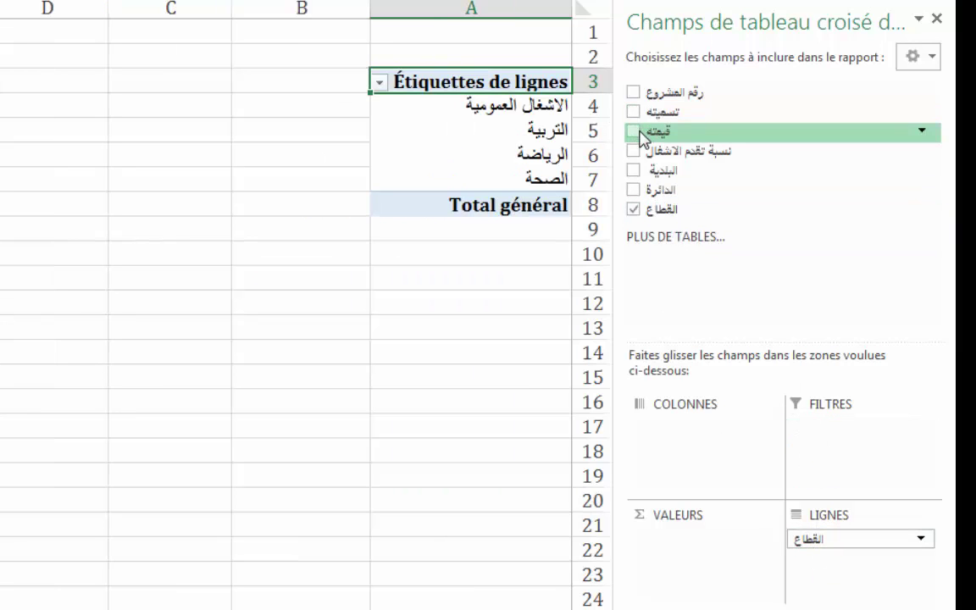
left_click_drag(642, 140, 678, 542)
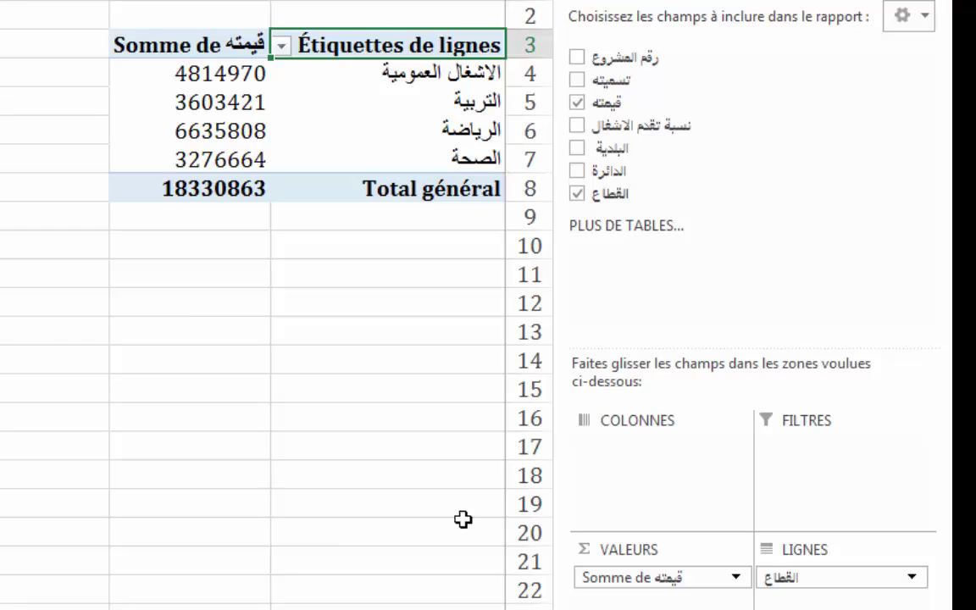
mouse_move(637, 578)
left_mouse_down()
mouse_move(624, 479)
mouse_move(638, 172)
left_mouse_up()
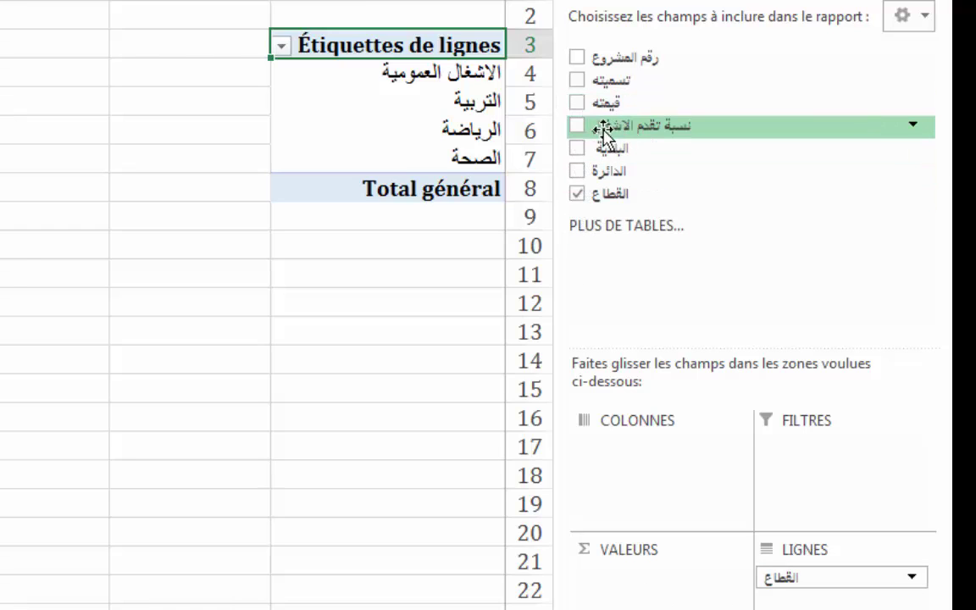
Add نسبة تقدم الاشغال to the values, summarised as Moyenne (average)
mouse_move(593, 128)
left_mouse_down()
mouse_move(609, 210)
mouse_move(615, 581)
left_mouse_up()
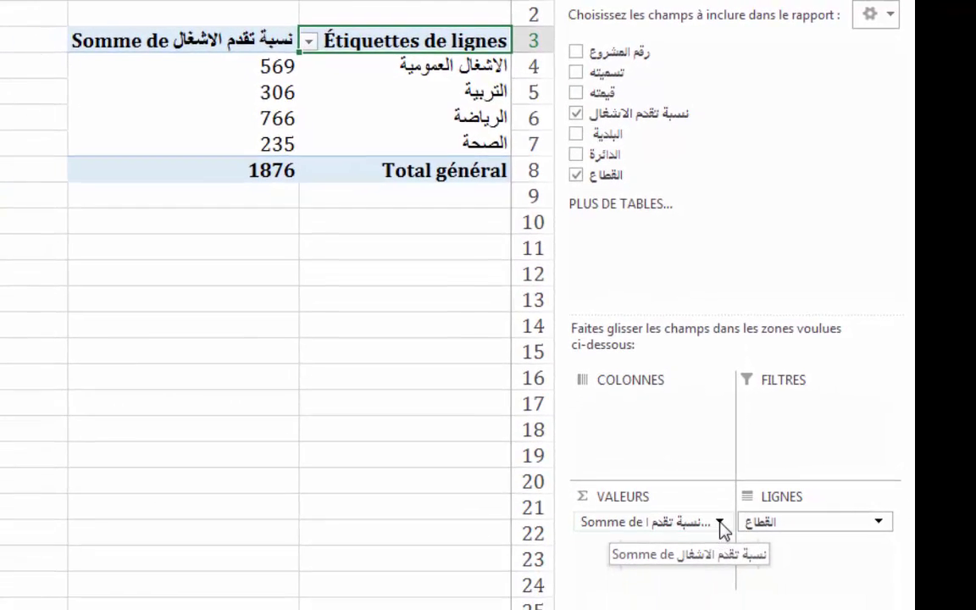
left_click(720, 523)
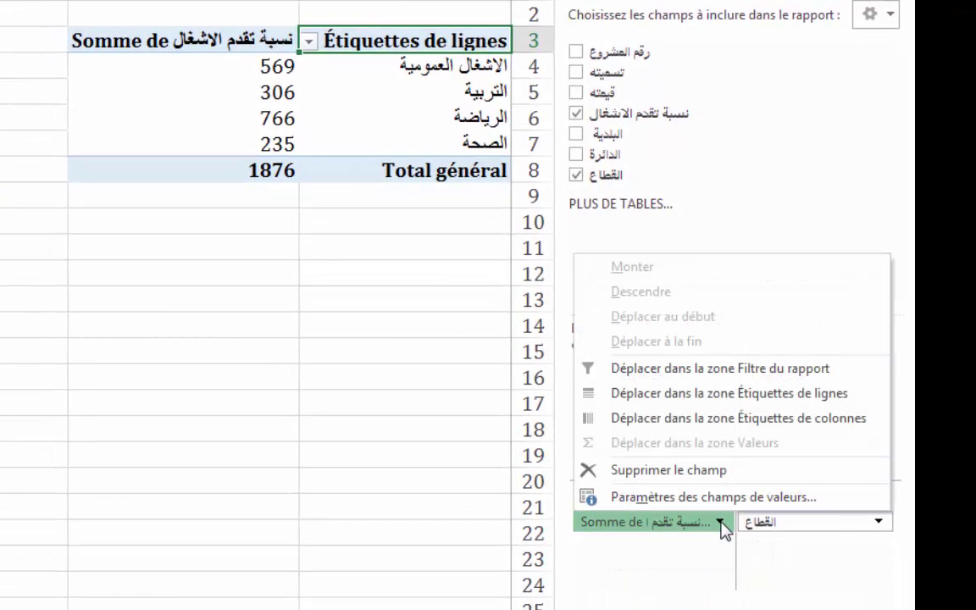
left_click(691, 498)
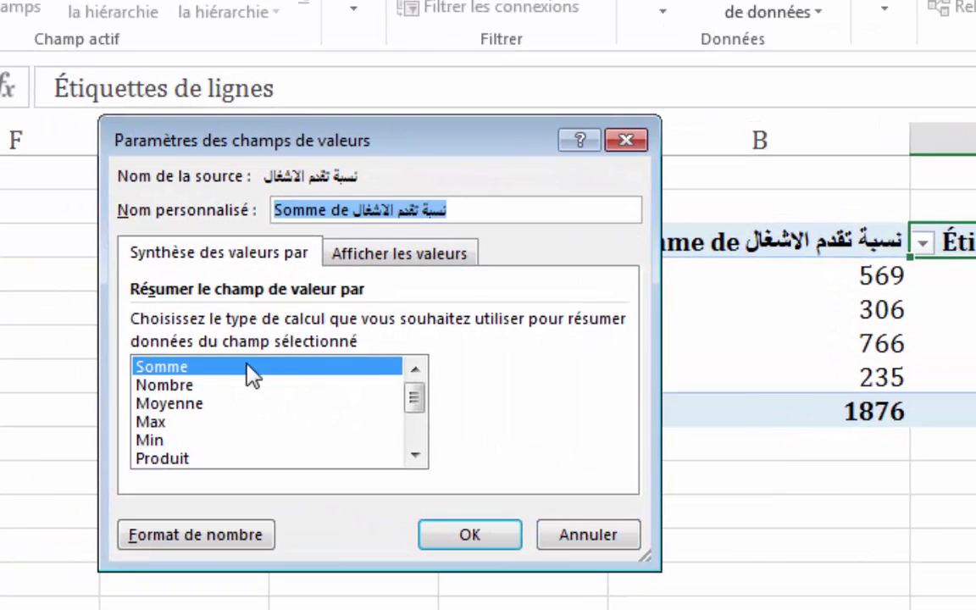
left_click(154, 405)
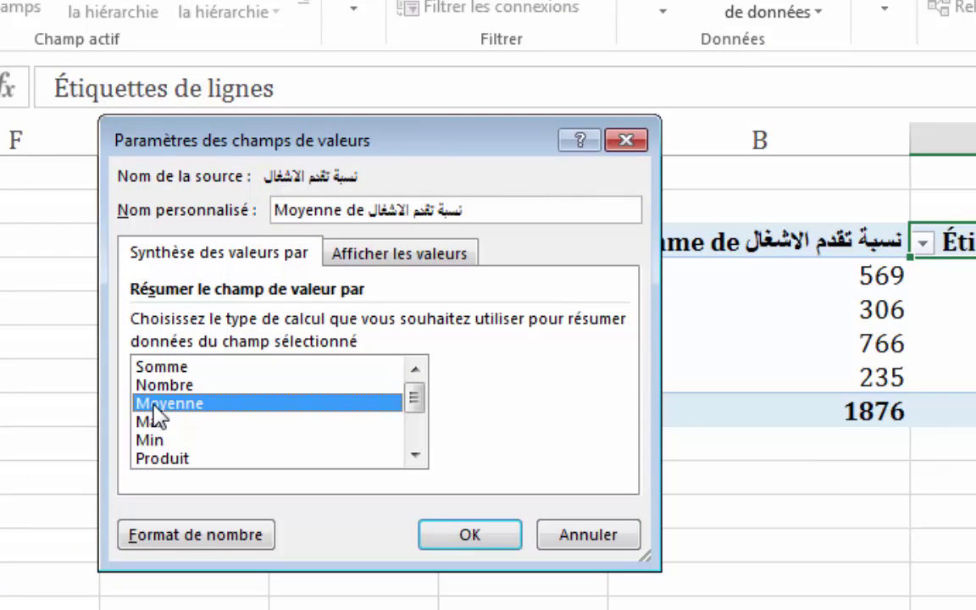
left_click(469, 535)
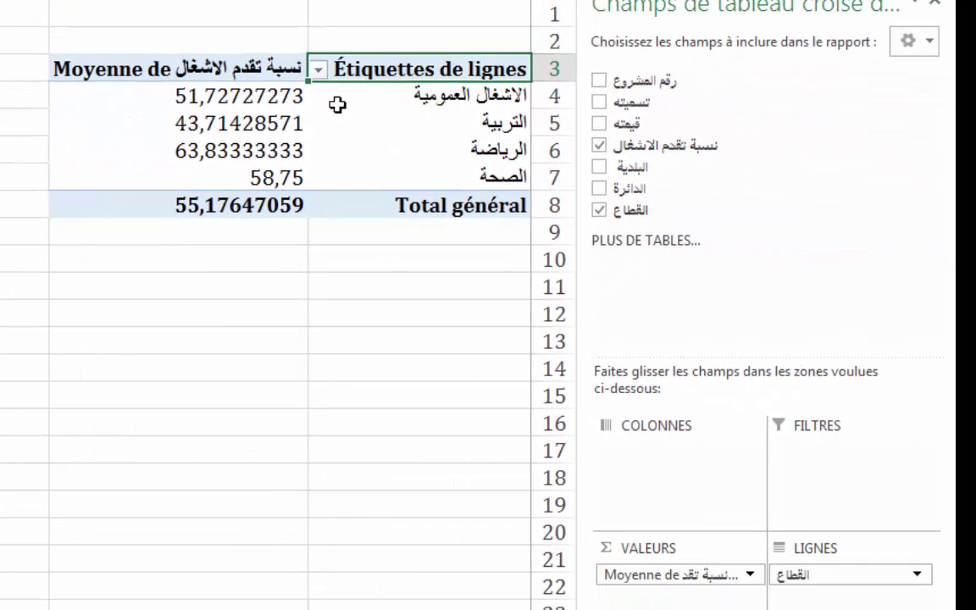
mouse_move(174, 87)
Sum قيمته by الدائرة rows and القطاع columns, giving a grand total of 18330863
left_click_drag(678, 575, 682, 166)
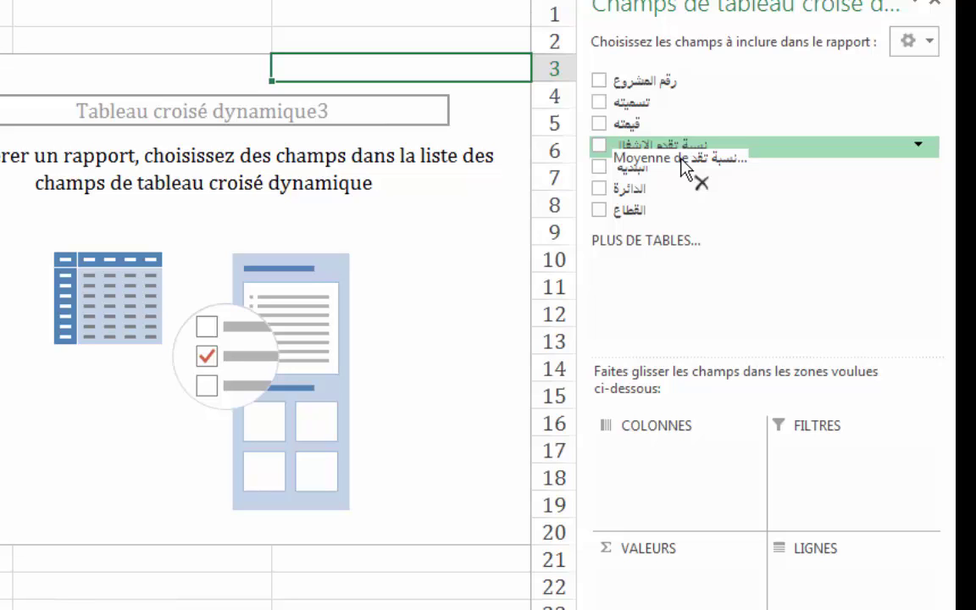
left_click_drag(682, 167, 623, 216)
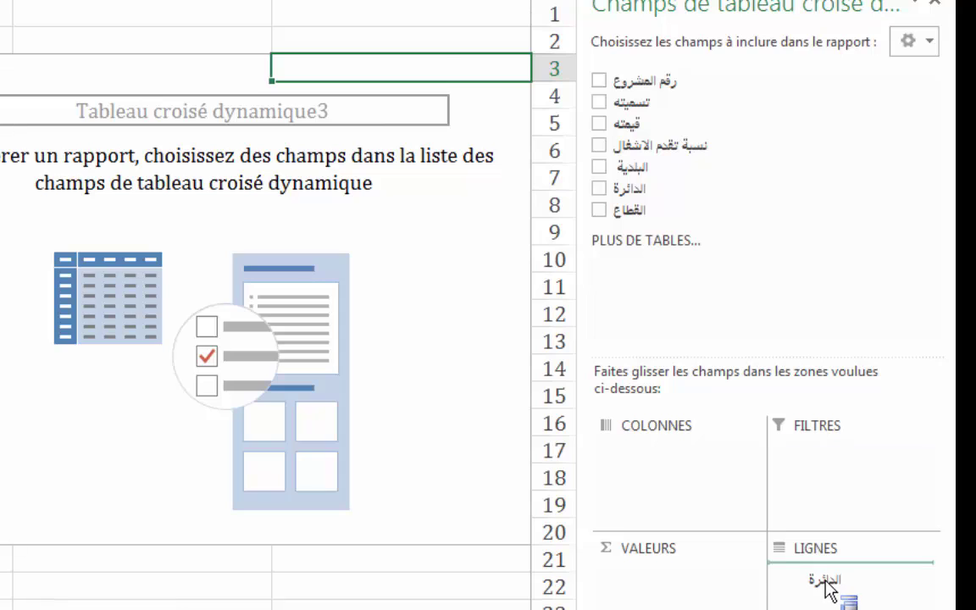
left_click_drag(623, 216, 831, 585)
mouse_move(611, 212)
left_mouse_down()
mouse_move(608, 363)
mouse_move(637, 491)
left_mouse_up()
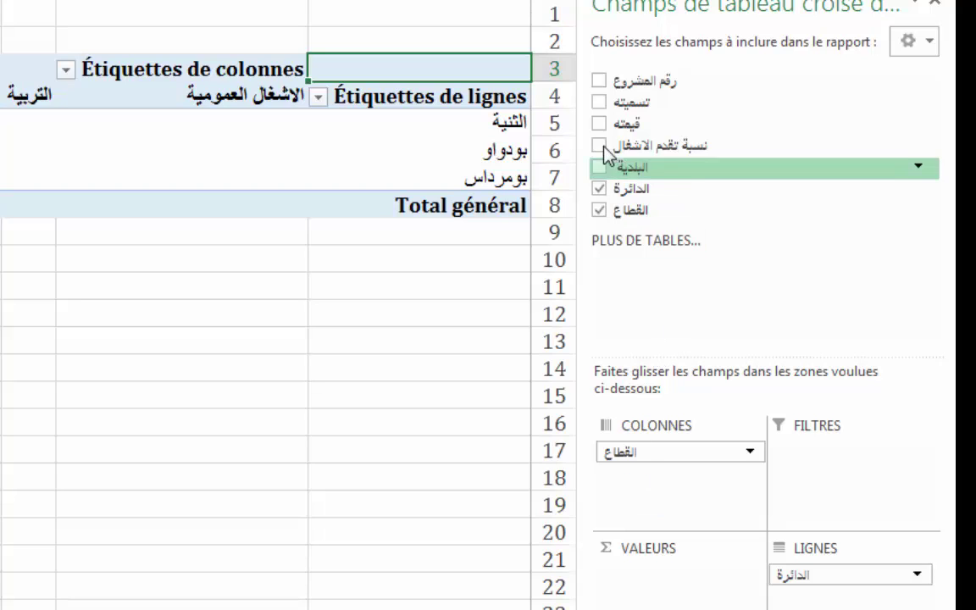
left_click_drag(602, 127, 640, 576)
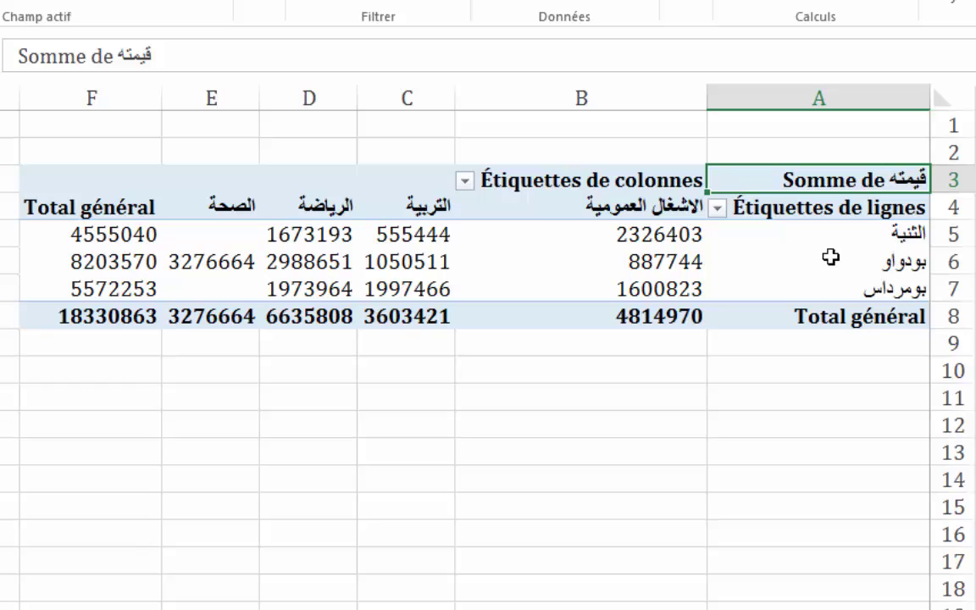
left_click_drag(555, 192, 599, 206)
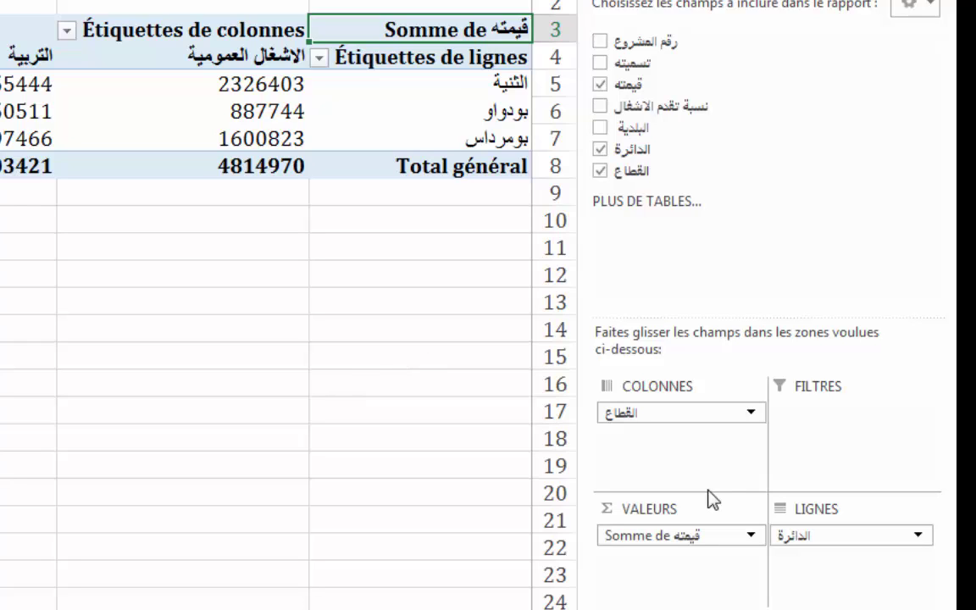
Remove الدائرة, القطاع and Somme de قيمته from their pivot areas
mouse_move(851, 539)
left_mouse_down()
mouse_move(824, 407)
mouse_move(729, 148)
left_mouse_up()
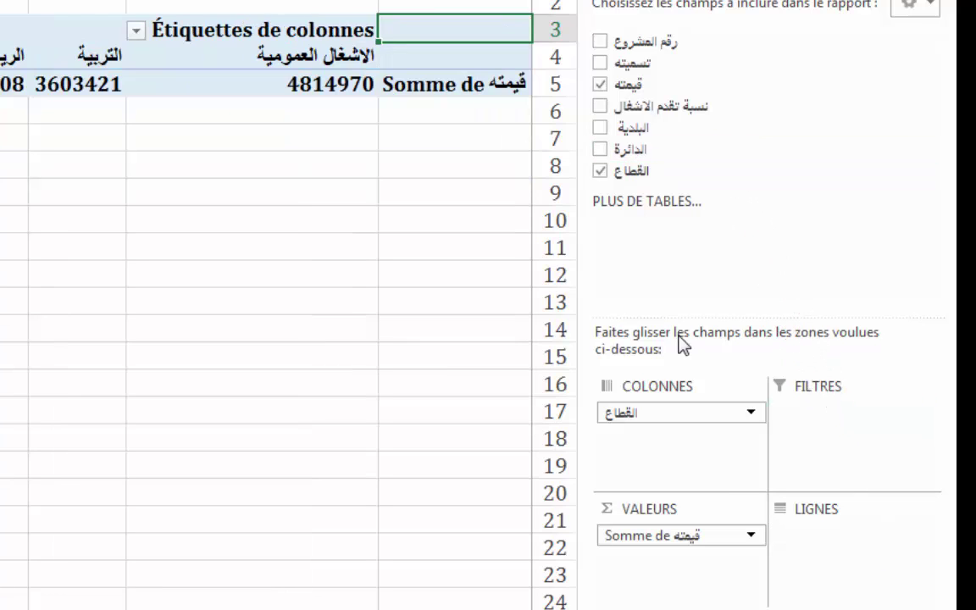
left_click_drag(649, 415, 653, 114)
left_click_drag(629, 535, 660, 150)
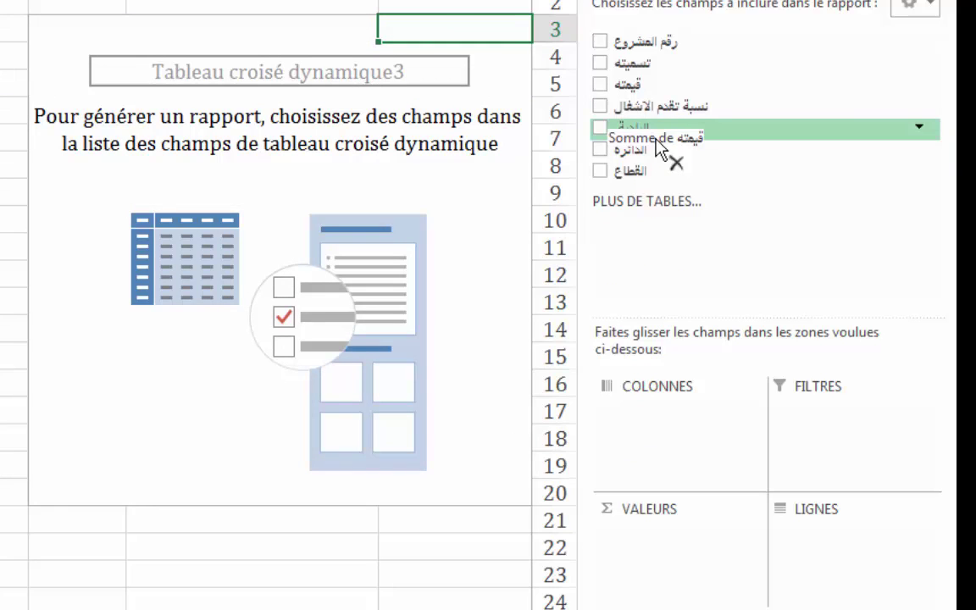
Count رقم المشروع with البلدية as rows and القطاع sectors as columns
mouse_move(660, 150)
left_mouse_down()
mouse_move(654, 145)
mouse_move(815, 564)
left_mouse_up()
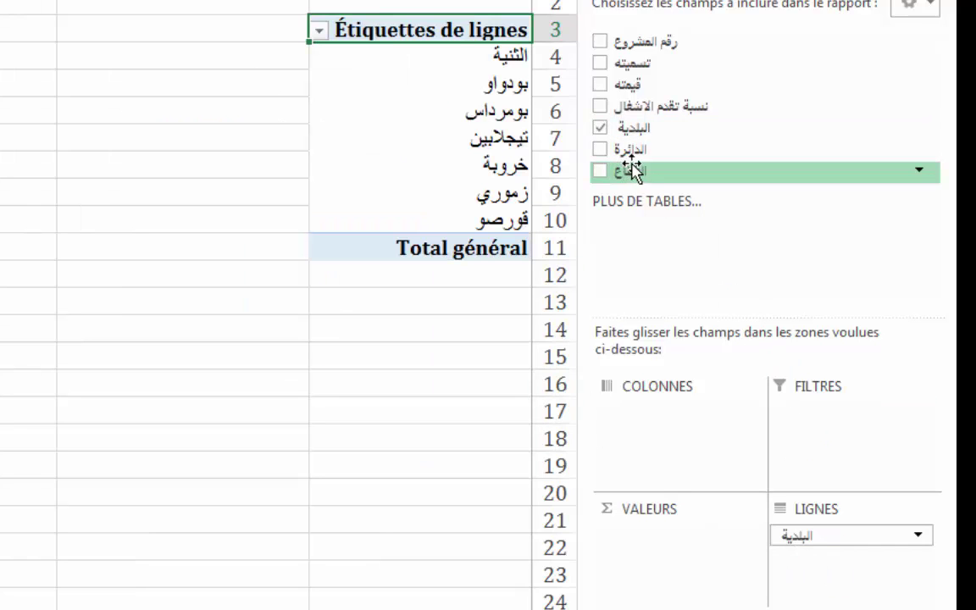
left_click_drag(634, 170, 652, 428)
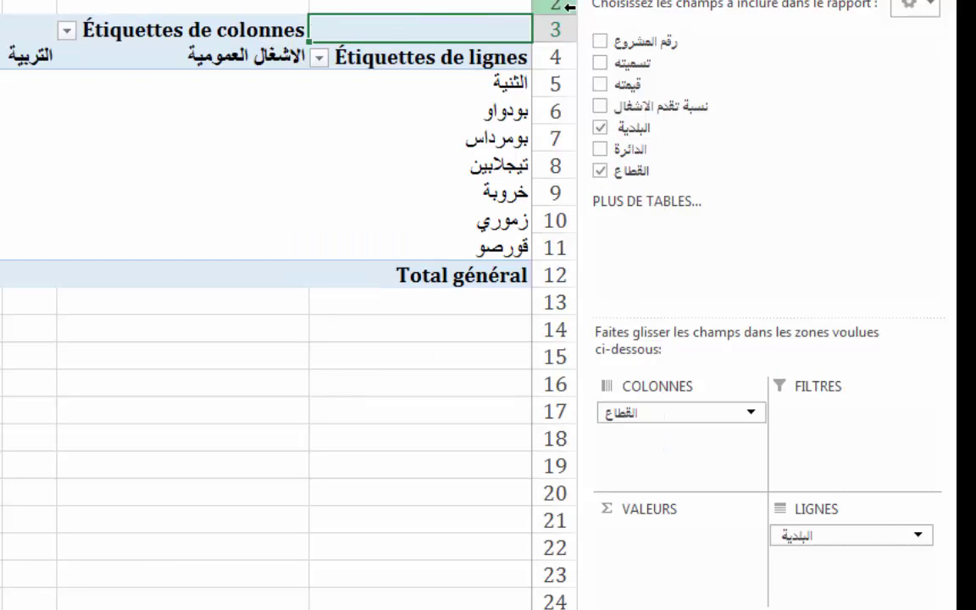
mouse_move(625, 41)
left_mouse_down()
mouse_move(616, 127)
mouse_move(646, 559)
left_mouse_up()
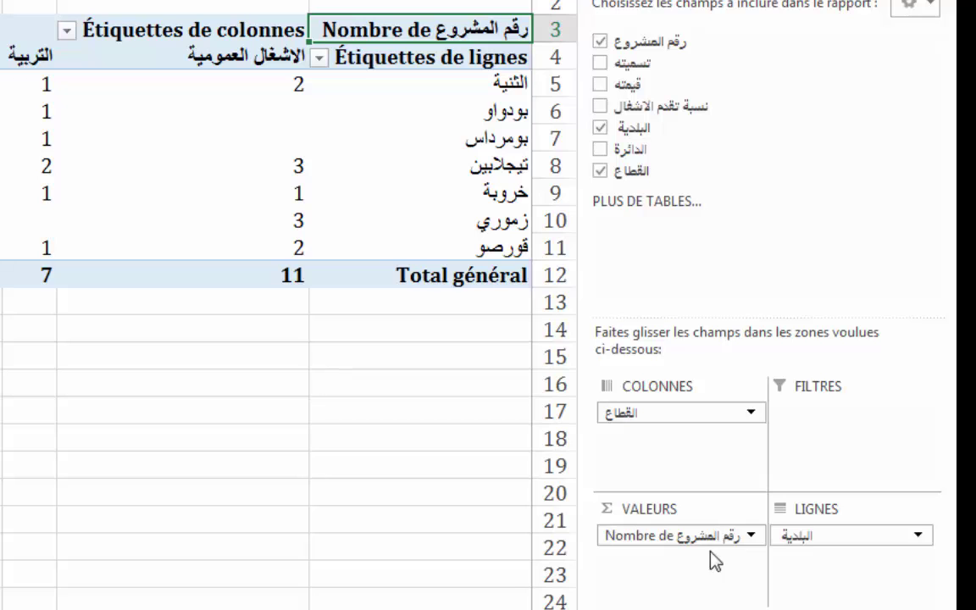
left_click_drag(661, 540, 522, 358)
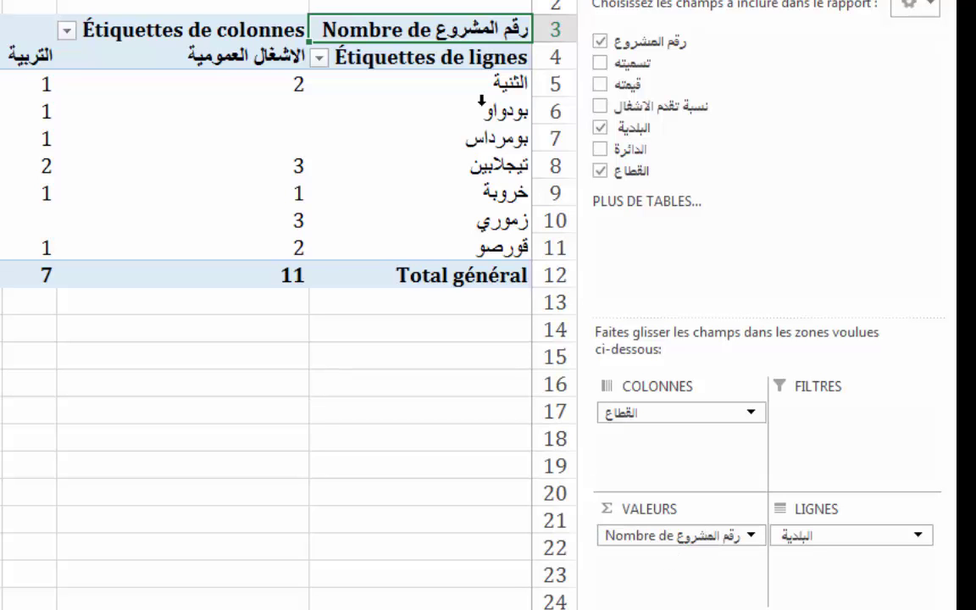